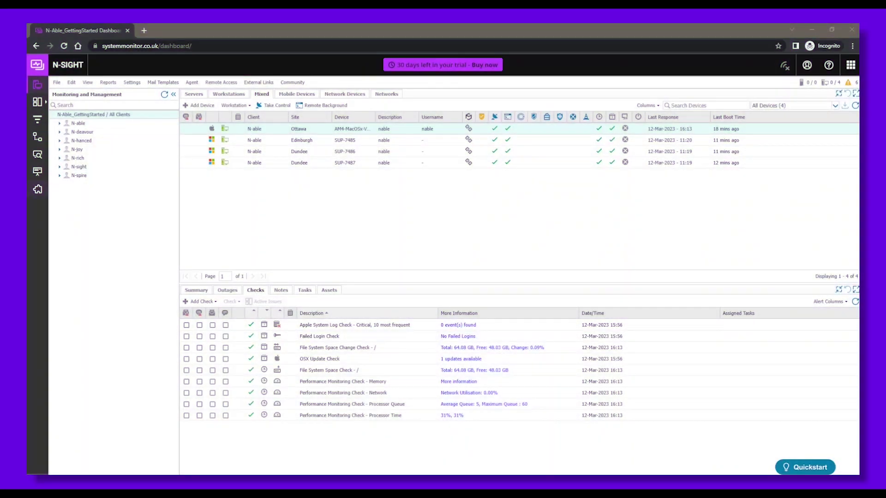
# - Start the Endpoint Detection & Response trial from Integration Management, leaving 29 days remaining
pyautogui.click(39, 190)
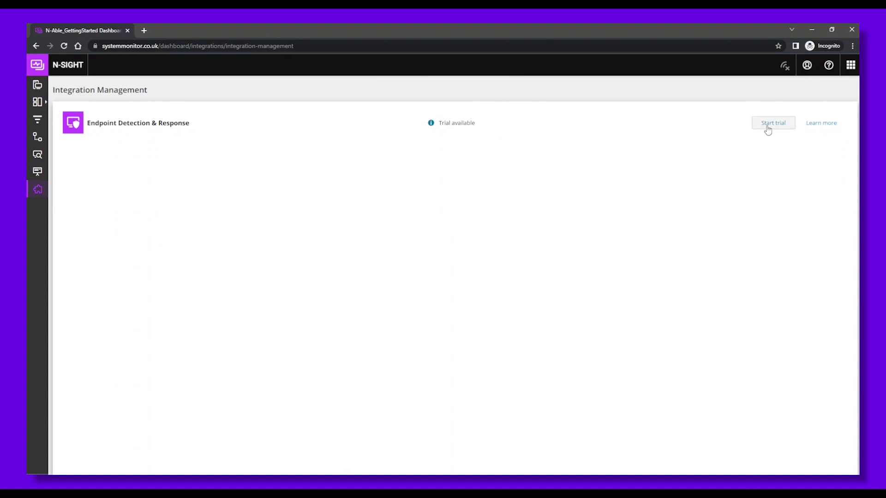
pyautogui.click(767, 129)
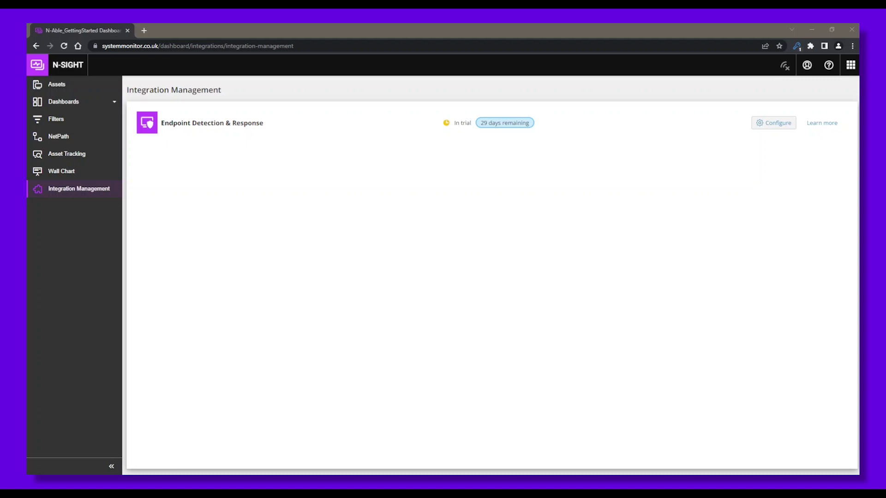
# - In the EDR configuration wizard, select all seven customers for copying
pyautogui.click(771, 123)
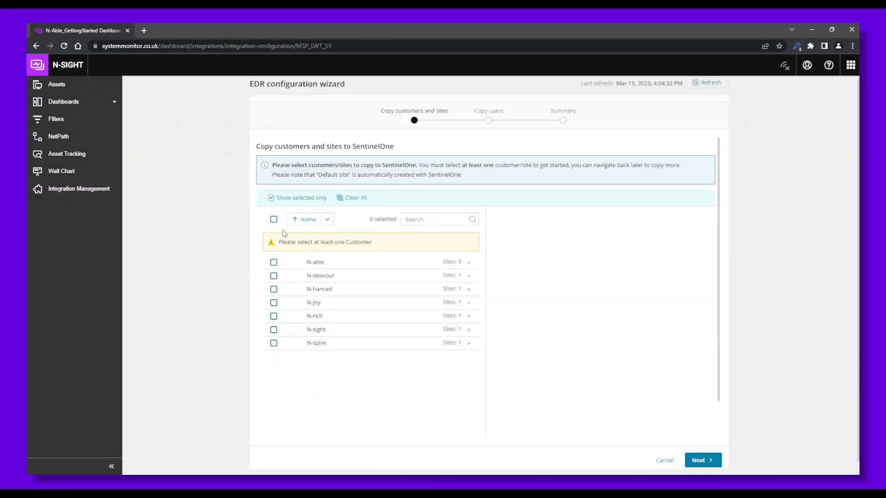
pyautogui.click(468, 262)
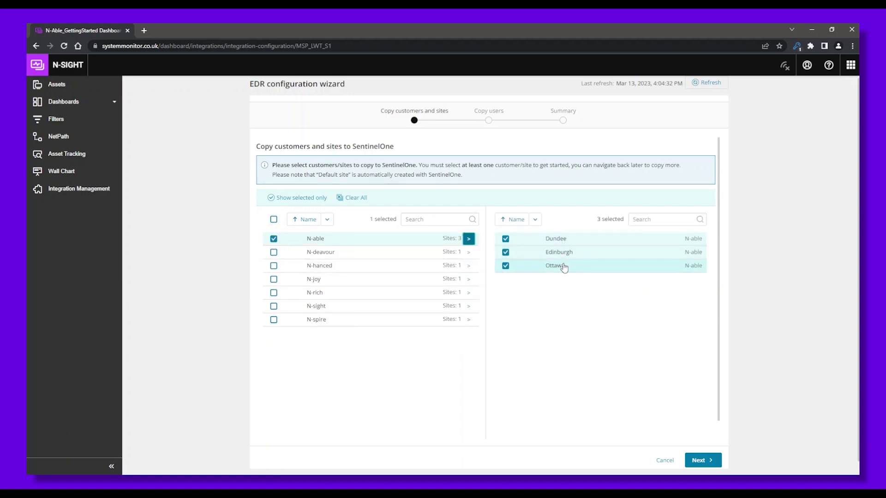
pyautogui.click(273, 219)
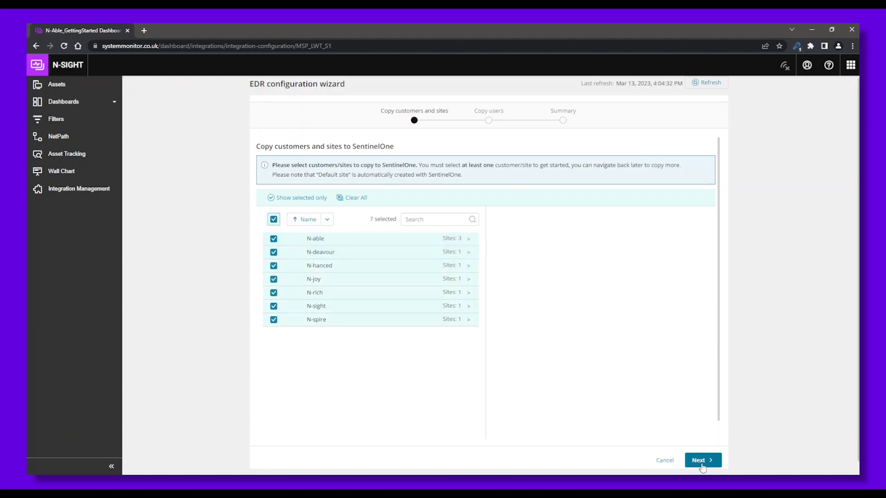
# - Keep the default admin user, review customer sites in the Summary, and confirm the copy
pyautogui.click(703, 460)
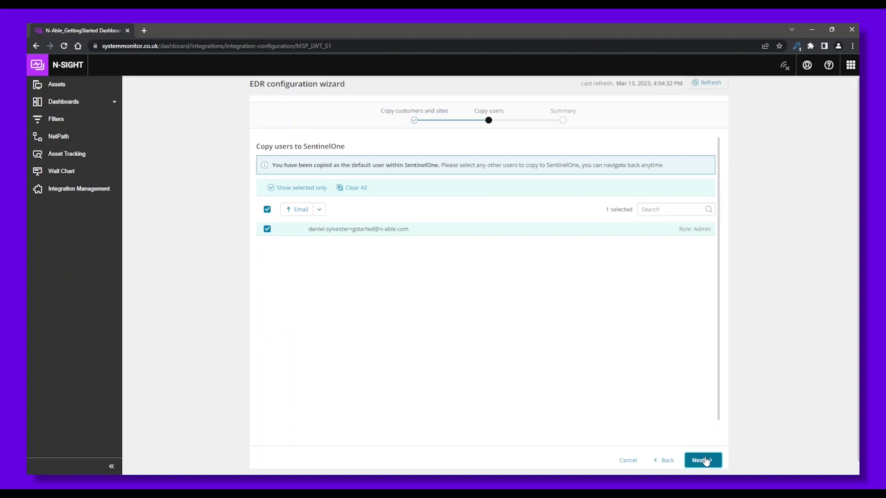
pyautogui.click(703, 460)
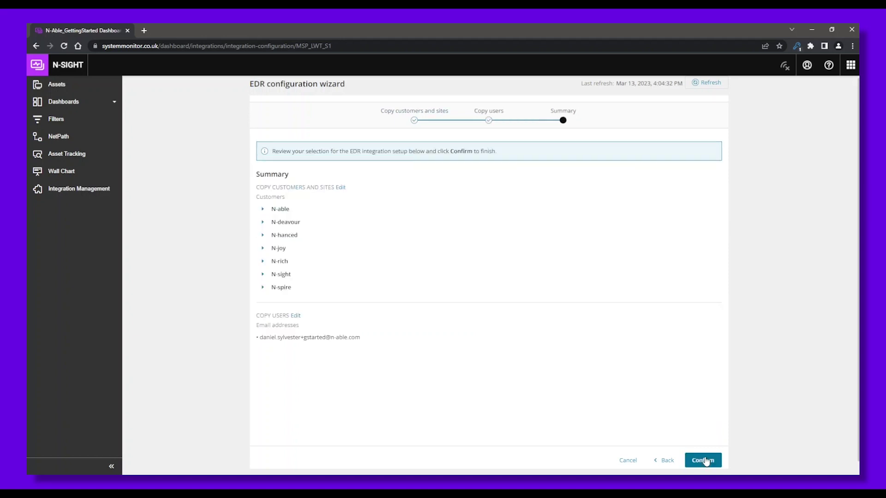
pyautogui.click(263, 210)
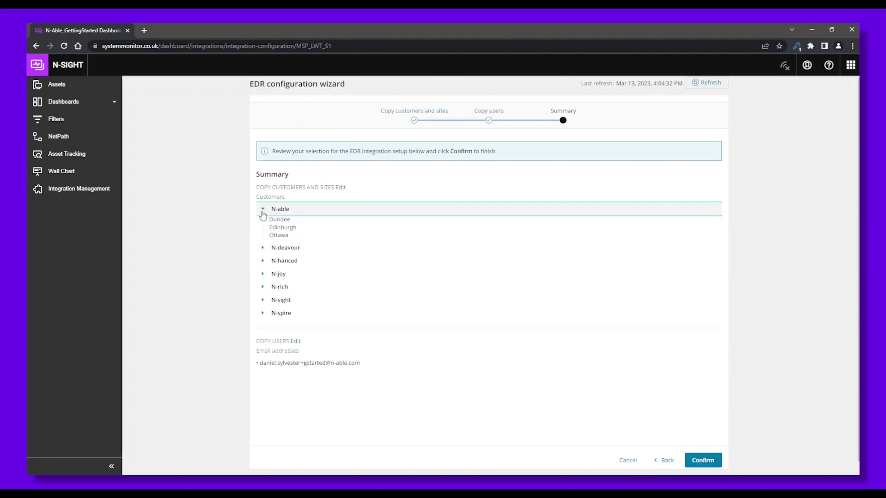
pyautogui.click(263, 274)
pyautogui.click(705, 460)
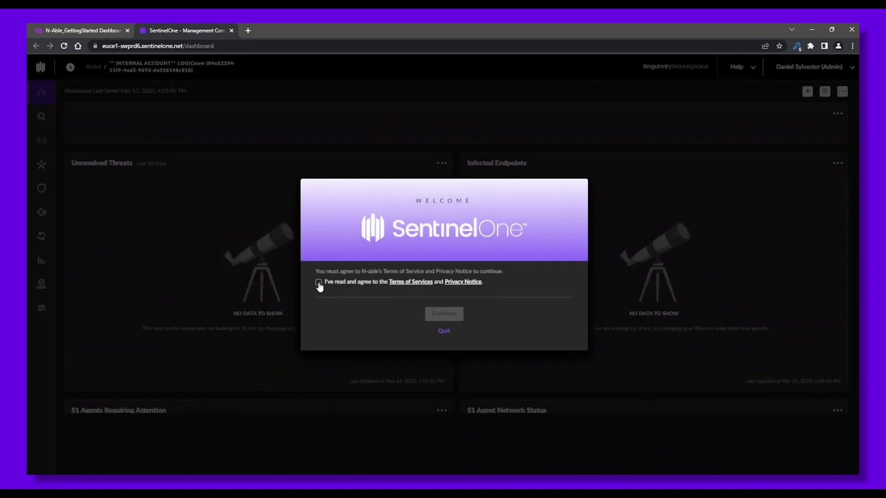
# - Accept the SentinelOne terms, check N-able_Dundee's endpoints, then return to the account-level Sentinels list
pyautogui.click(318, 282)
pyautogui.click(445, 314)
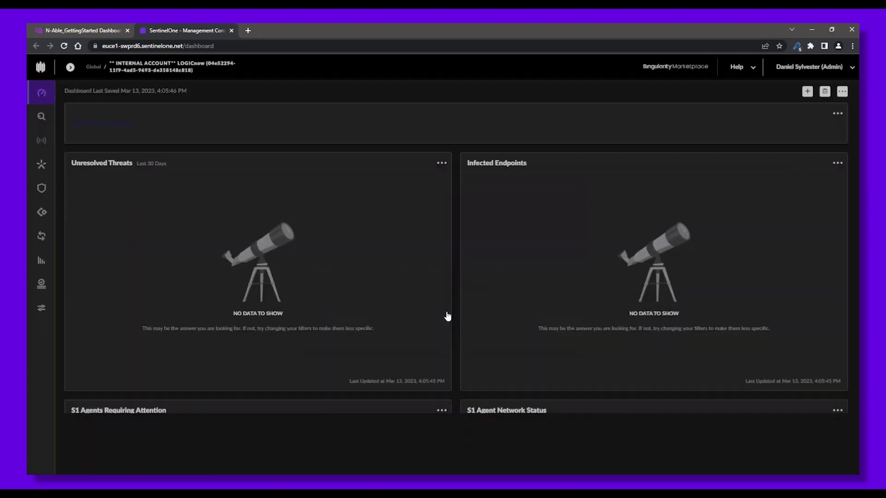
pyautogui.moveTo(47, 153)
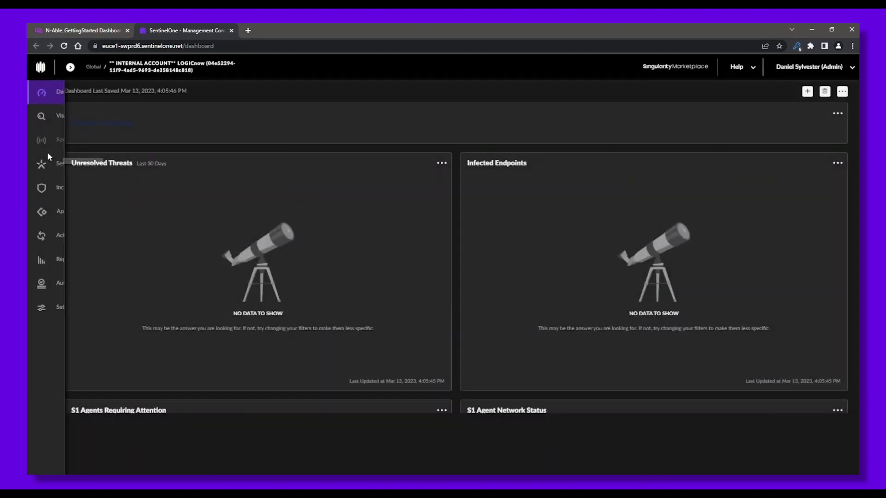
pyautogui.click(72, 68)
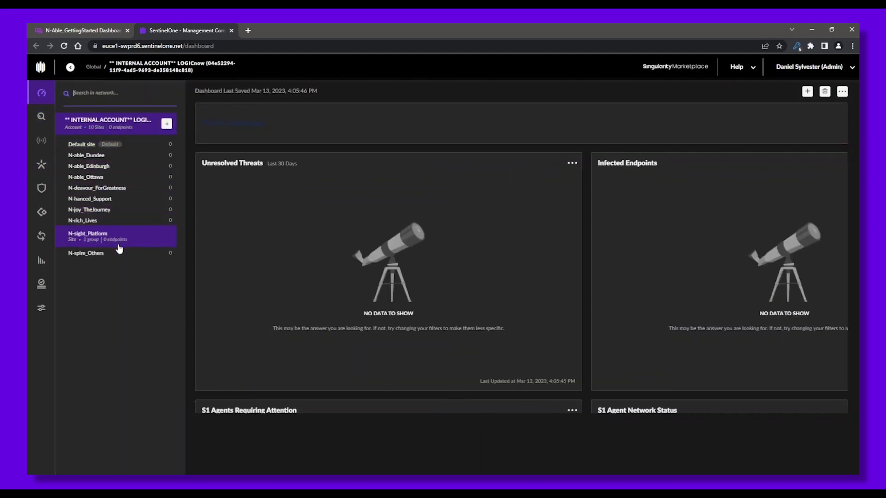
pyautogui.click(112, 161)
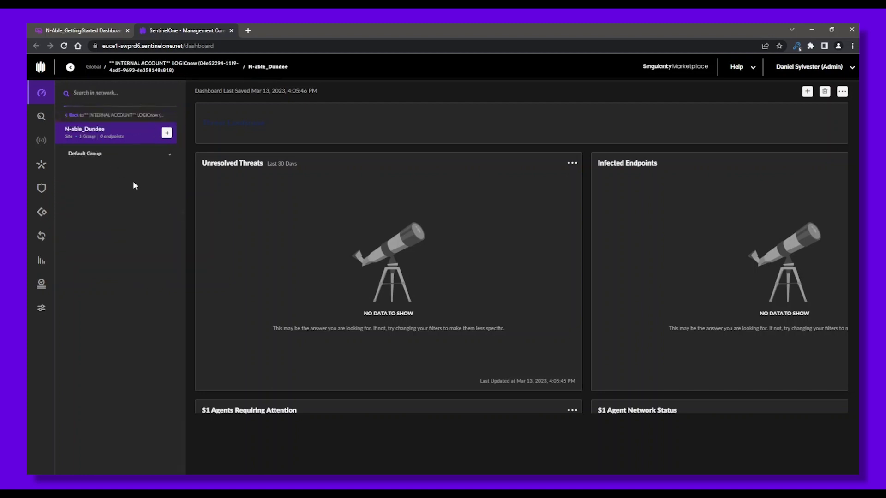
pyautogui.click(42, 165)
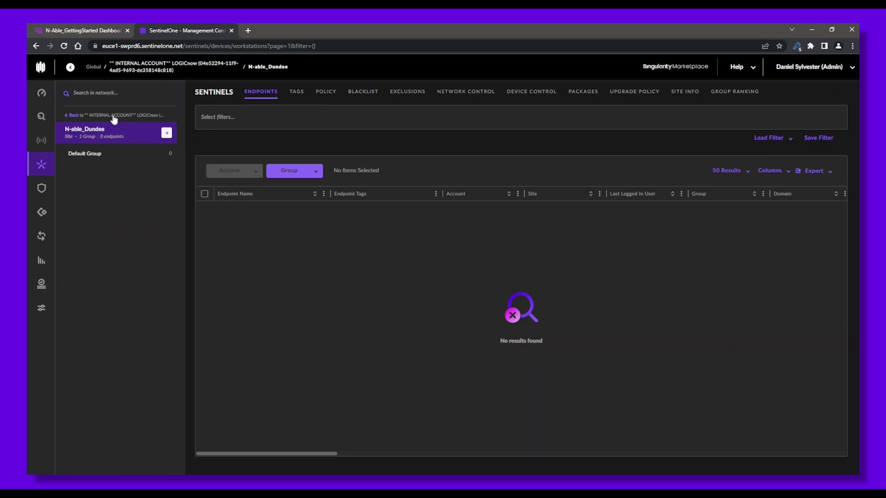
pyautogui.click(113, 115)
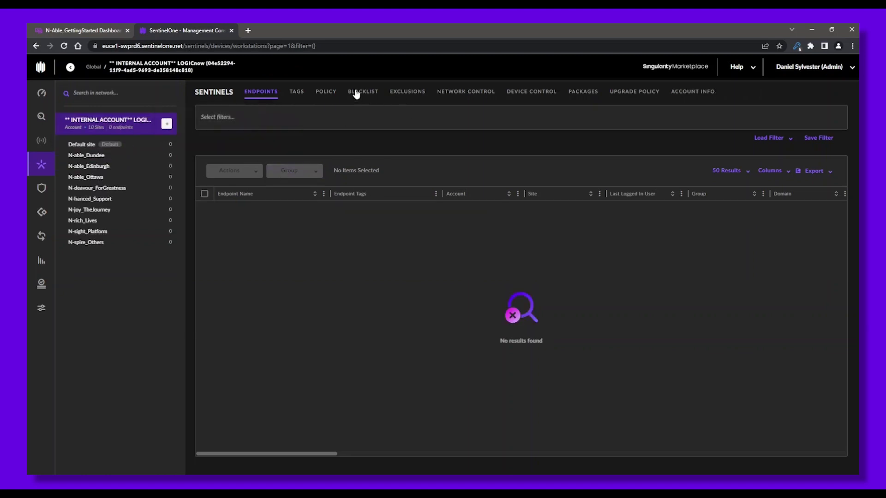
# - Make the account policy editable, enable Detect Interactive Threat, and raise protection to Rollback
pyautogui.click(329, 93)
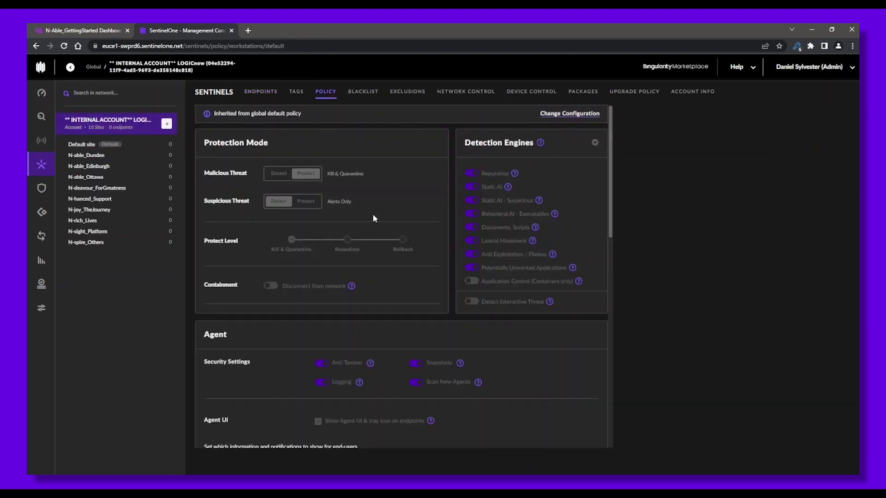
pyautogui.click(570, 113)
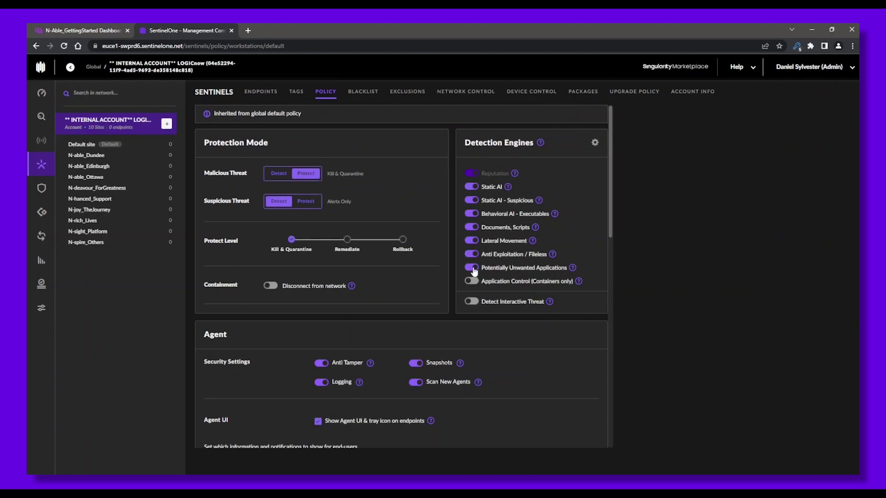
pyautogui.click(470, 303)
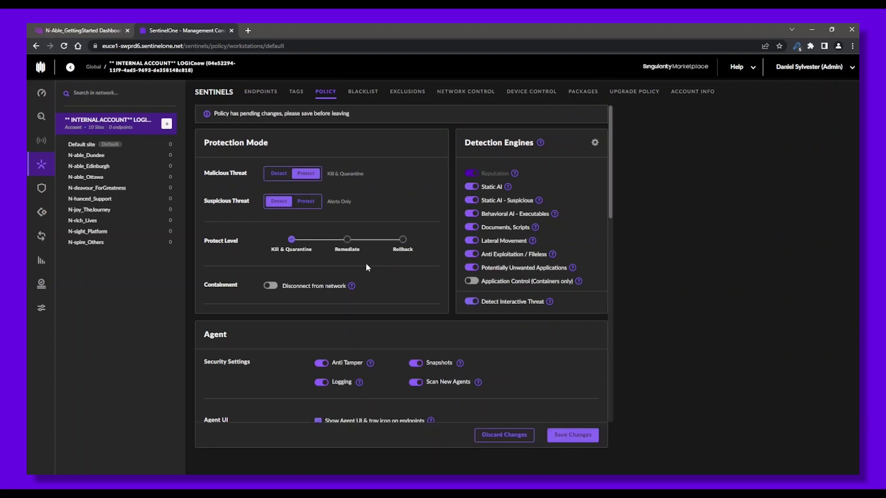
pyautogui.click(403, 239)
# - Enable all Deep Visibility collections: File, URL, Login, Behavioral Indicators, Scheduled Tasks, IP, DNS, Registry Keys, Command Scripts, Cross Process
pyautogui.scroll(-10, 389, 308)
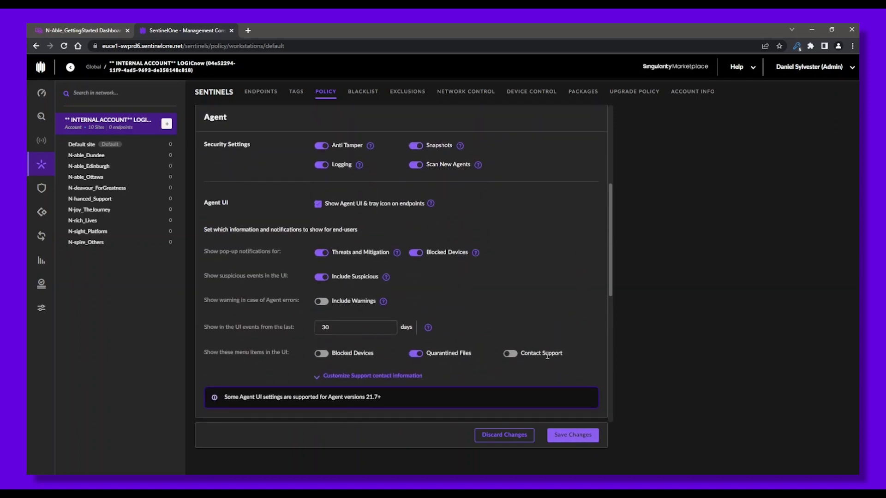
pyautogui.click(320, 323)
pyautogui.click(428, 322)
pyautogui.click(428, 336)
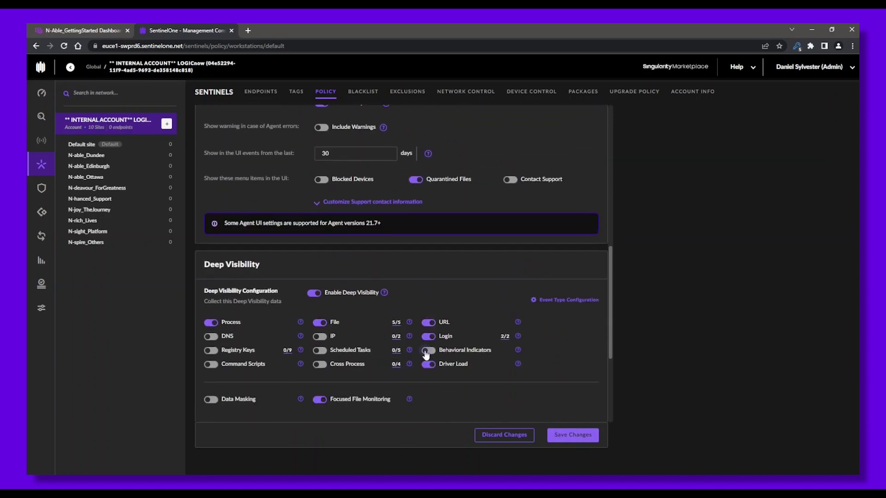
pyautogui.click(429, 350)
pyautogui.click(320, 350)
pyautogui.click(320, 336)
pyautogui.click(211, 336)
pyautogui.click(211, 350)
pyautogui.click(211, 364)
pyautogui.click(320, 364)
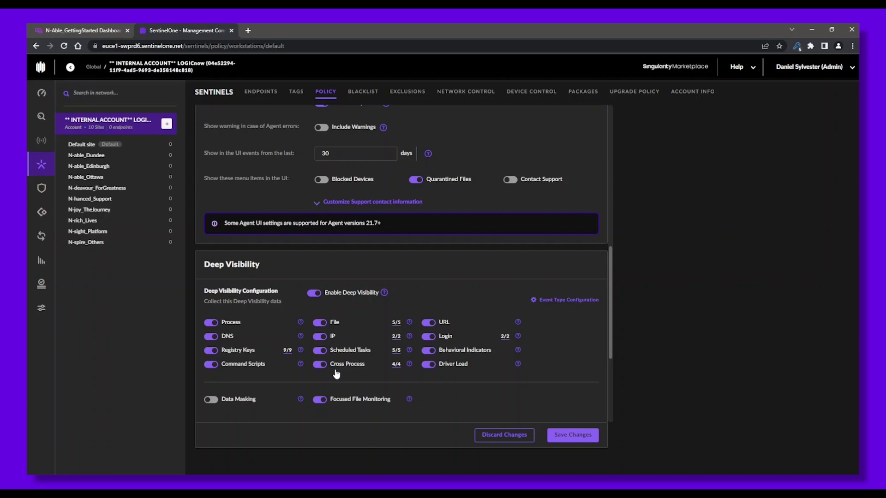
# - Save the policy changes and confirm with Yes
pyautogui.scroll(-5, 648, 343)
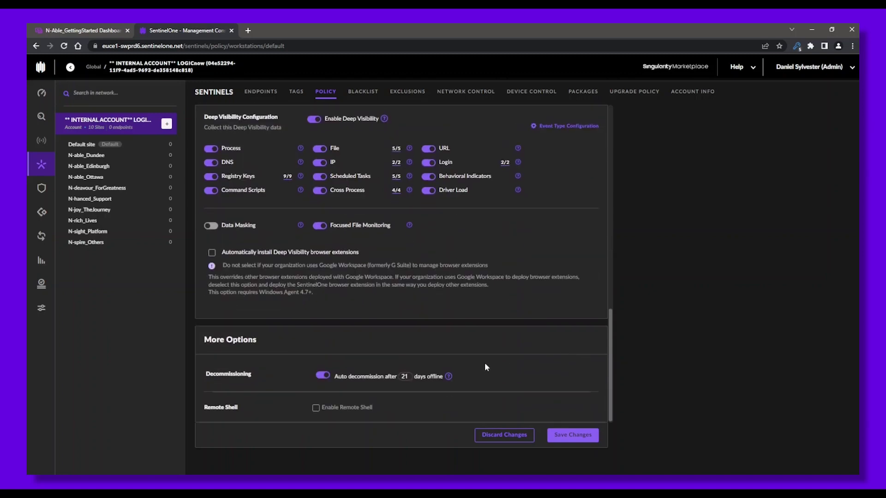
pyautogui.scroll(12, 517, 339)
pyautogui.click(572, 436)
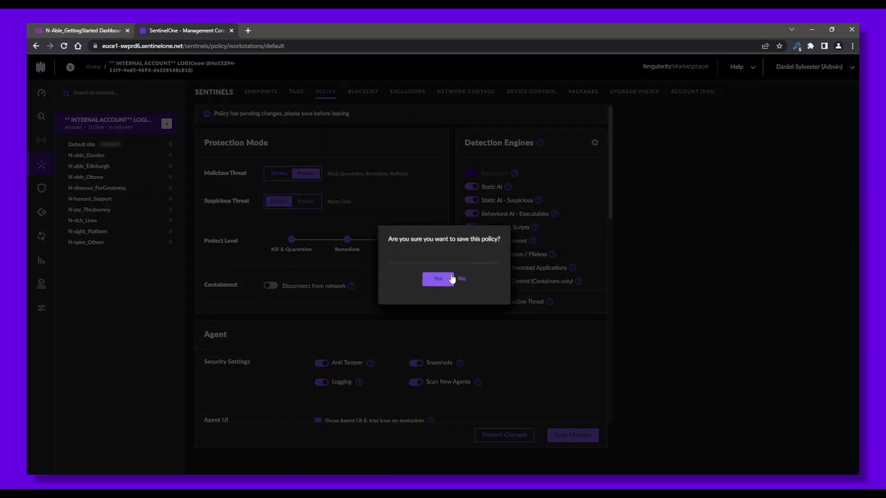
pyautogui.click(443, 280)
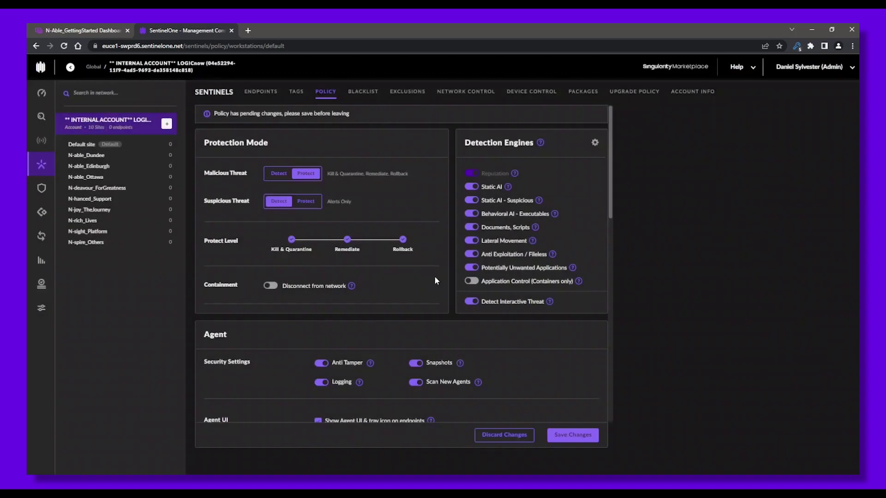
# - Back in N-sight, finish the EDR wizard from its Summary page
pyautogui.click(84, 32)
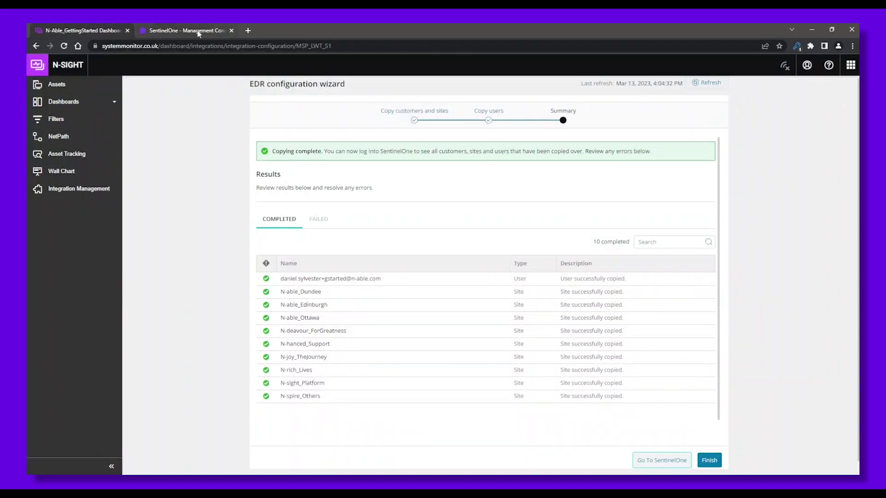
pyautogui.click(711, 460)
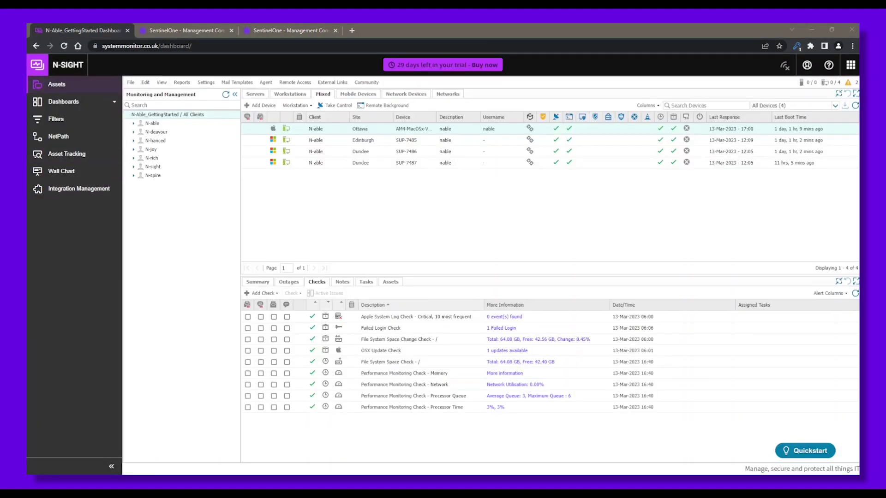
# - Go to Settings > EDR settings and expand the Workstations and Servers client groups
pyautogui.click(206, 82)
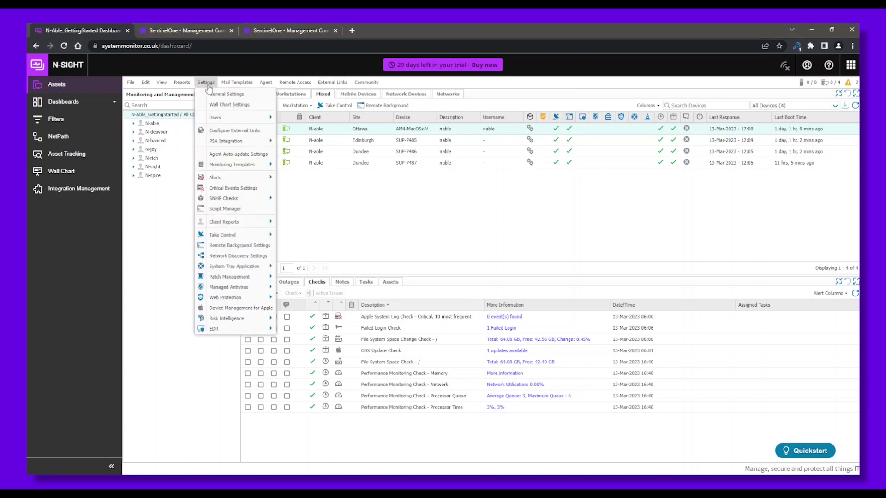
pyautogui.moveTo(245, 329)
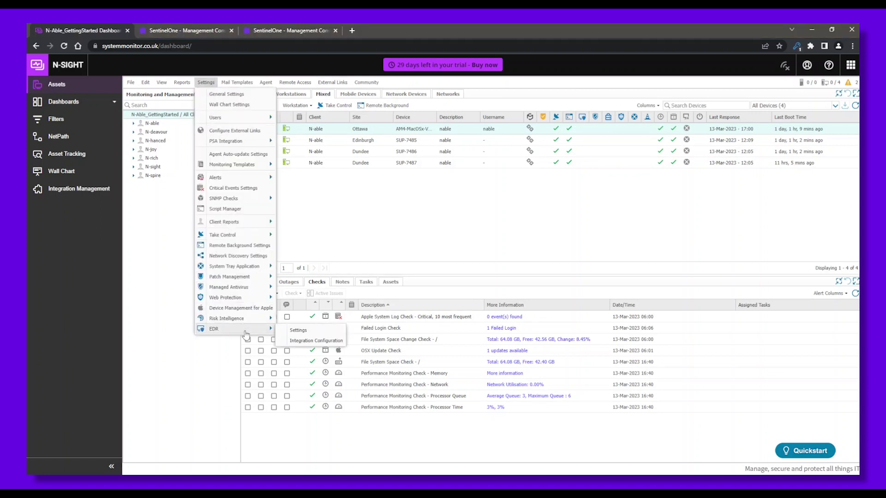
pyautogui.click(331, 331)
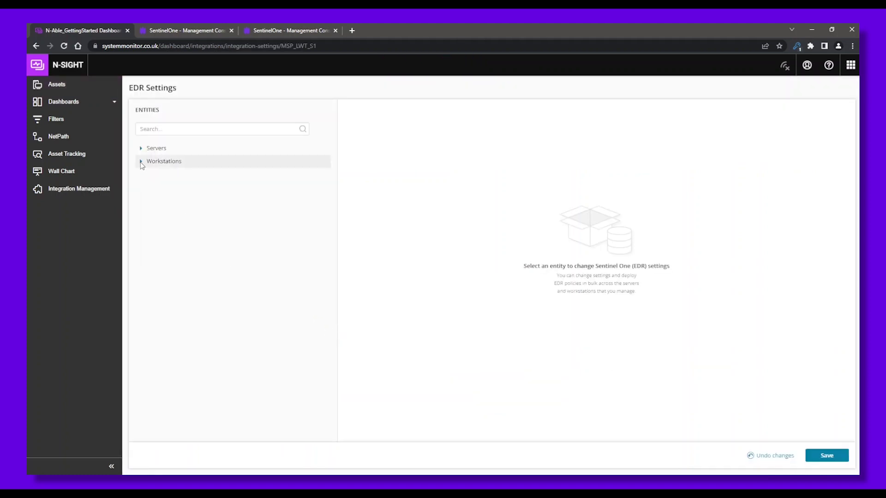
pyautogui.click(142, 162)
pyautogui.click(140, 148)
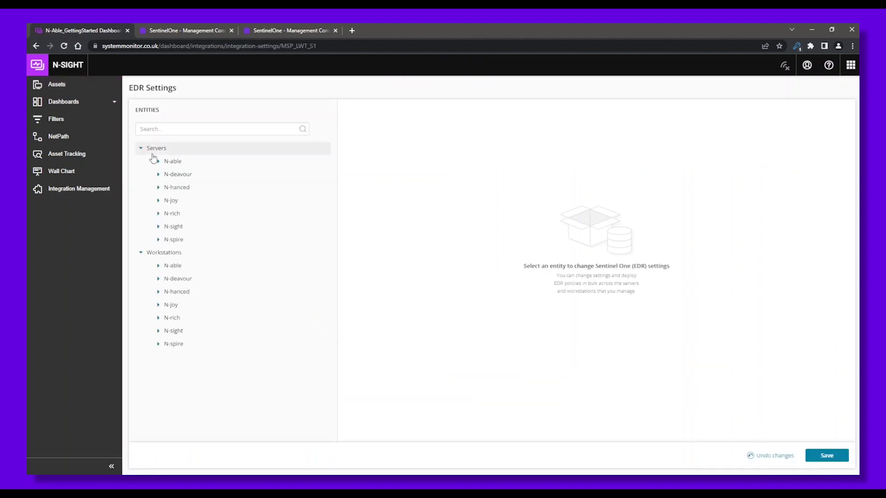
# - Turn EDR On for the N-able Dundee workstation site
pyautogui.click(160, 267)
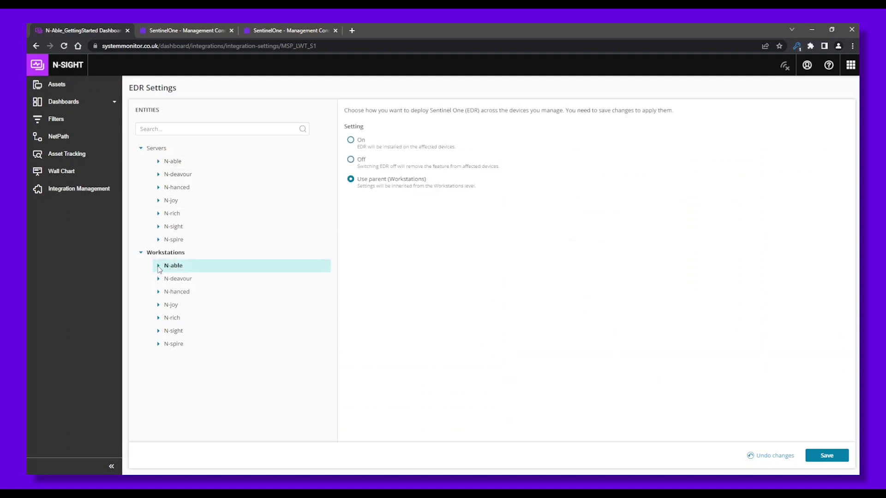
pyautogui.click(158, 266)
pyautogui.click(211, 281)
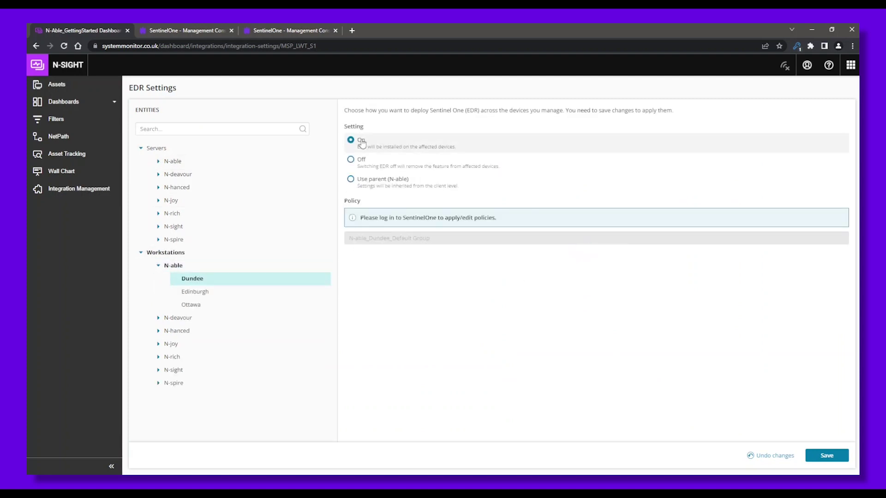
pyautogui.click(183, 254)
pyautogui.click(196, 277)
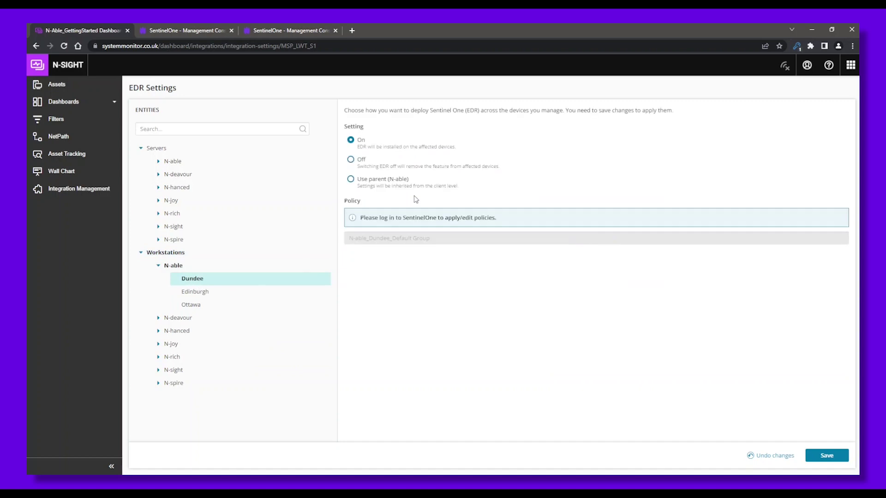
# - Turn EDR On for N-able workstations and all Workstations, then save the settings
pyautogui.click(181, 266)
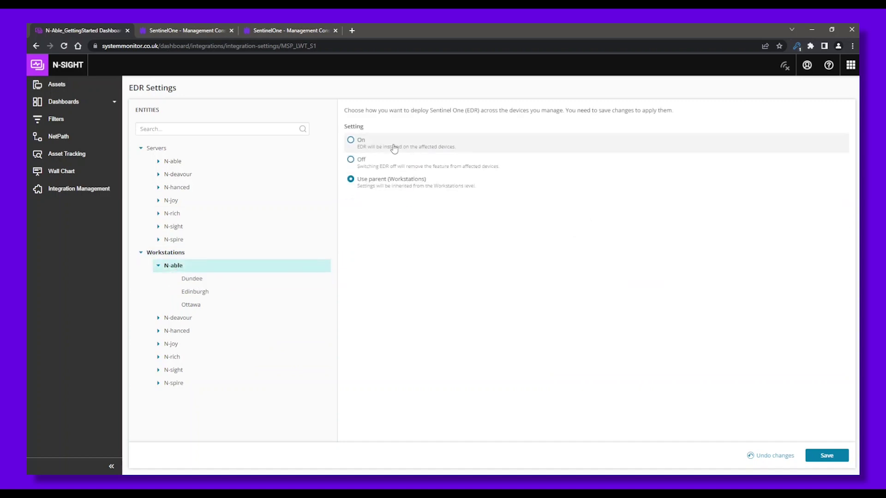
pyautogui.click(378, 146)
pyautogui.click(170, 252)
pyautogui.click(174, 265)
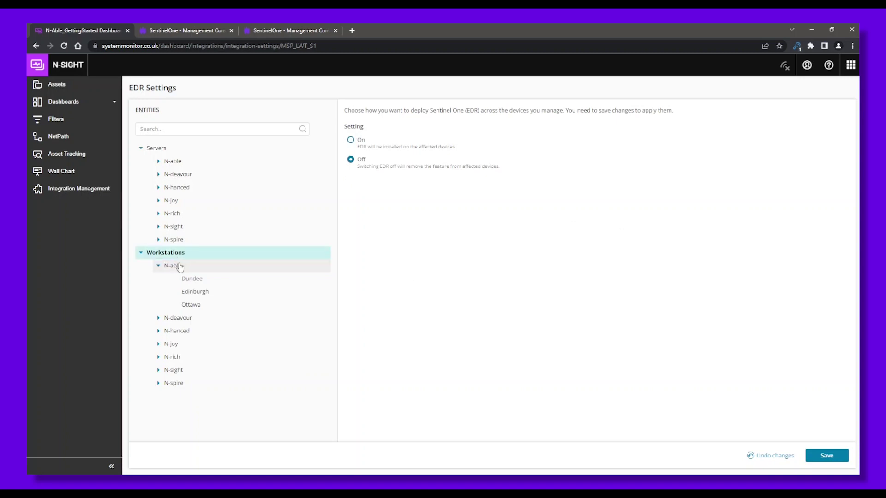
pyautogui.click(166, 253)
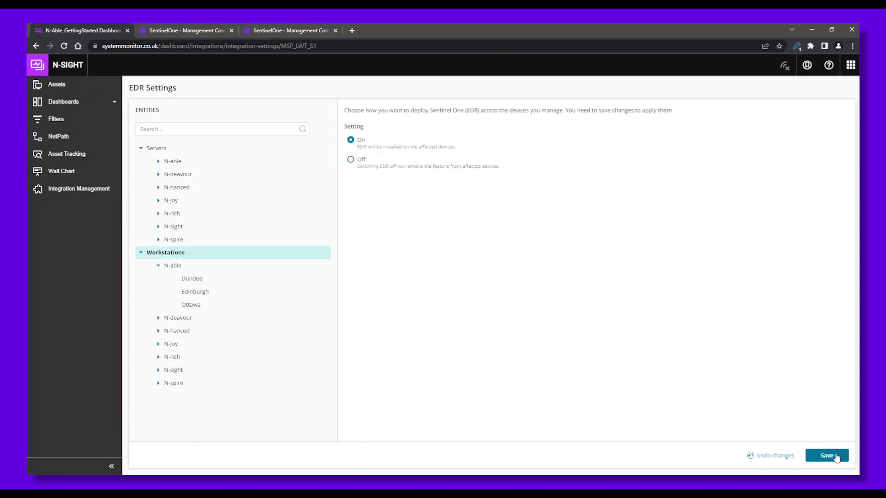
pyautogui.click(827, 456)
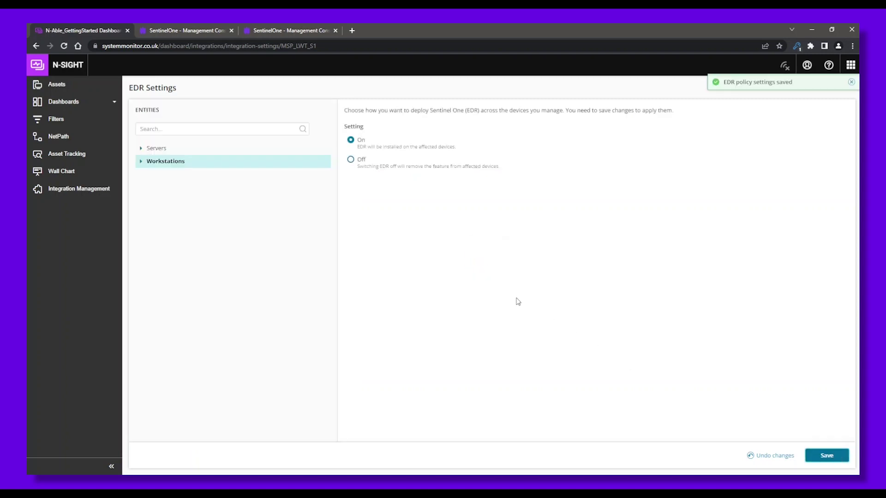
# - Refresh the device list and open the EDR - Agent Health Status details for SUP-7487
pyautogui.click(73, 87)
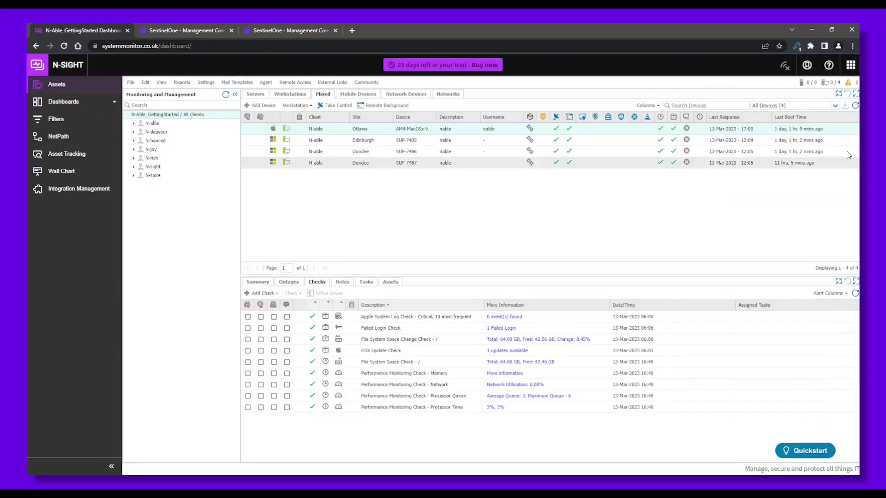
pyautogui.click(855, 106)
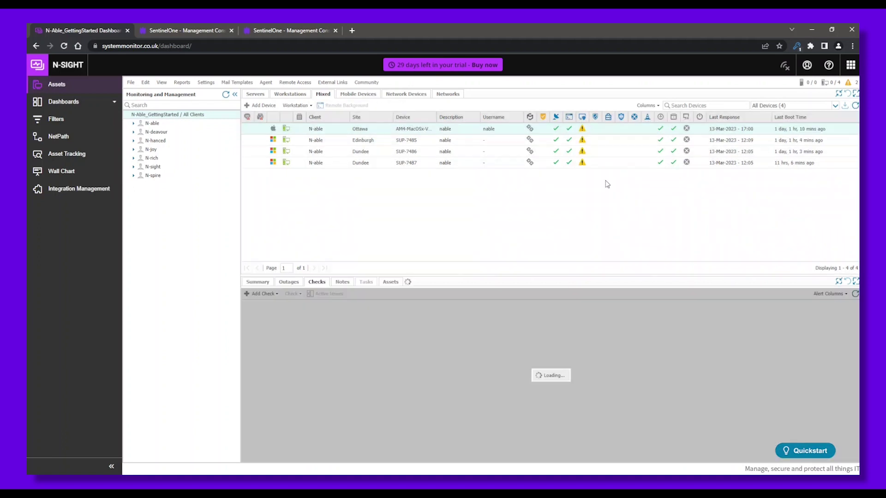
pyautogui.click(582, 130)
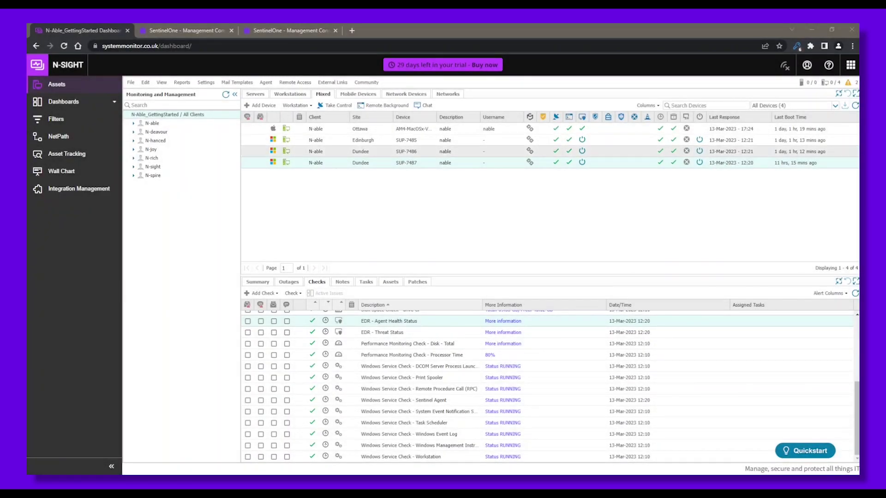
pyautogui.click(855, 105)
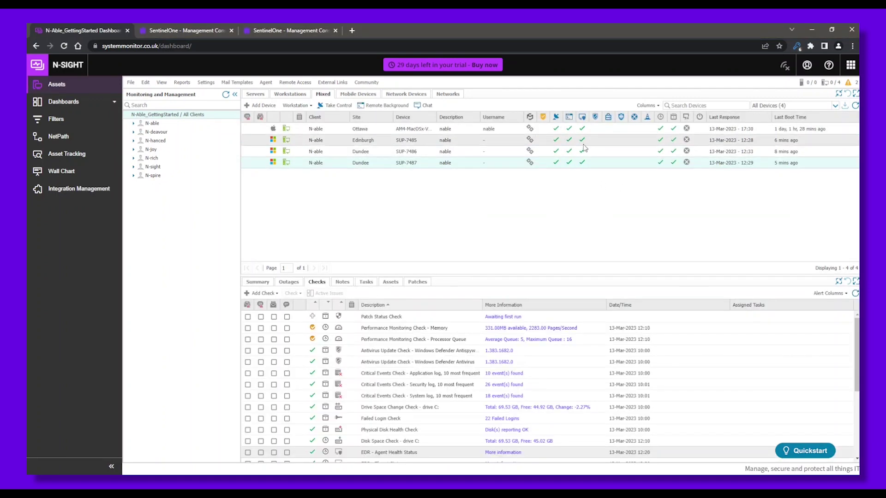
pyautogui.scroll(-2, 381, 447)
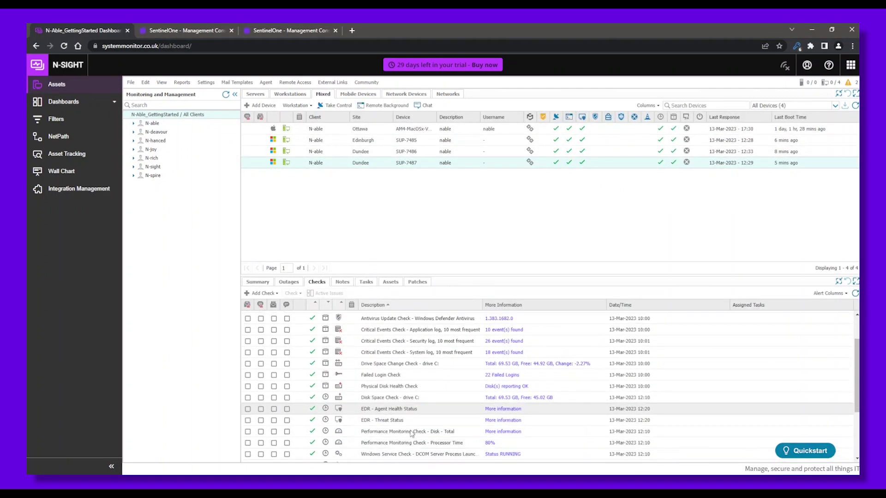
pyautogui.click(444, 409)
pyautogui.click(501, 410)
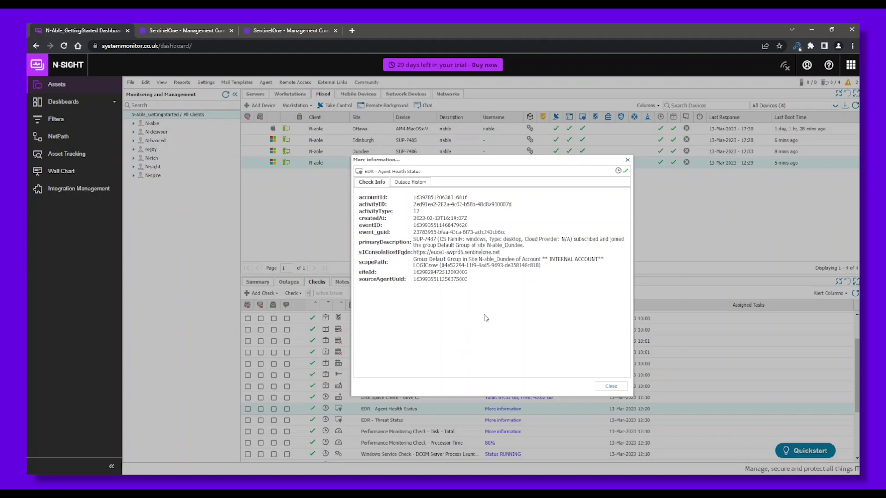
# - View SentinelOne's endpoints list showing Windows workstations SUP-7487, SUP-7485 and SUP-7486
pyautogui.click(183, 30)
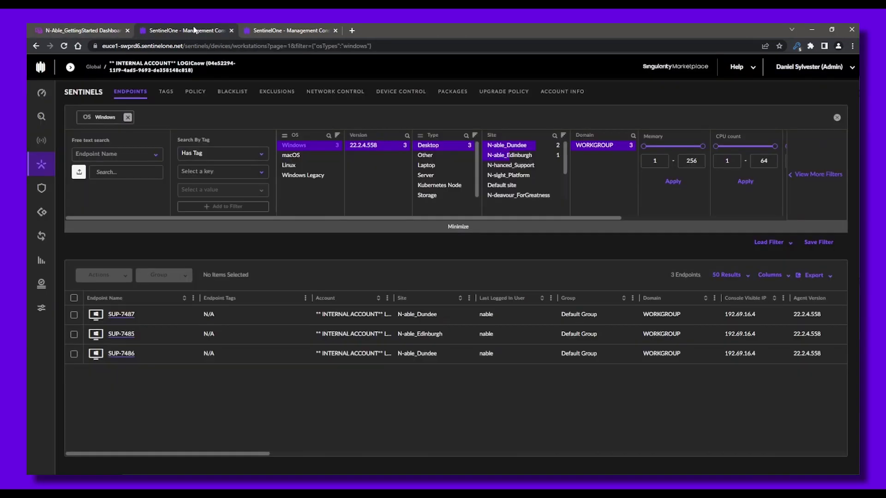